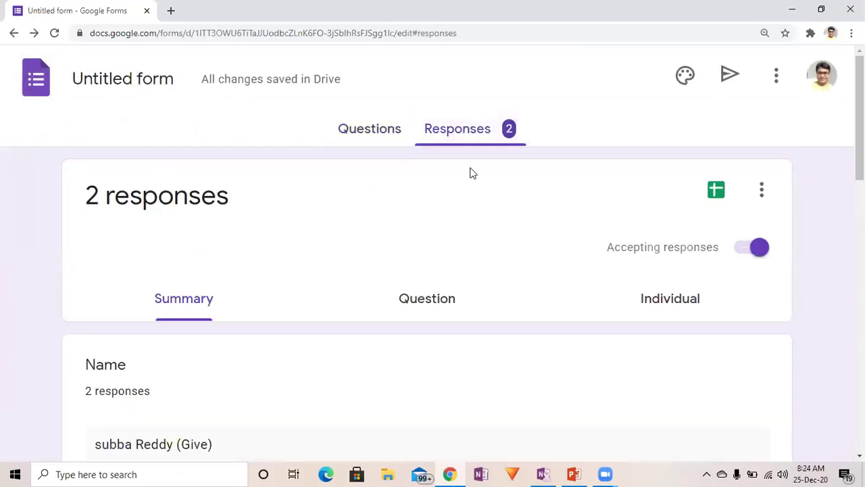
Review the form's response summary, reloading it to check the submitted names and mobile numbers.
scroll(466, 242, down, 2)
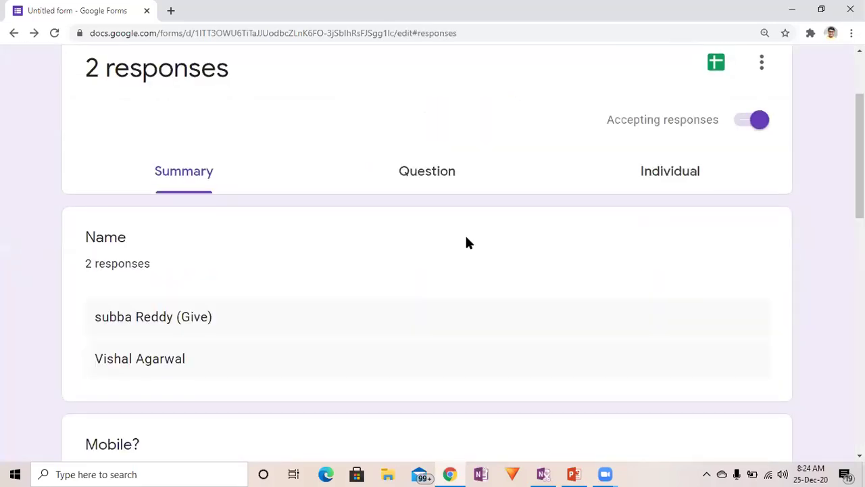
scroll(466, 242, down, 1)
scroll(466, 242, down, 9)
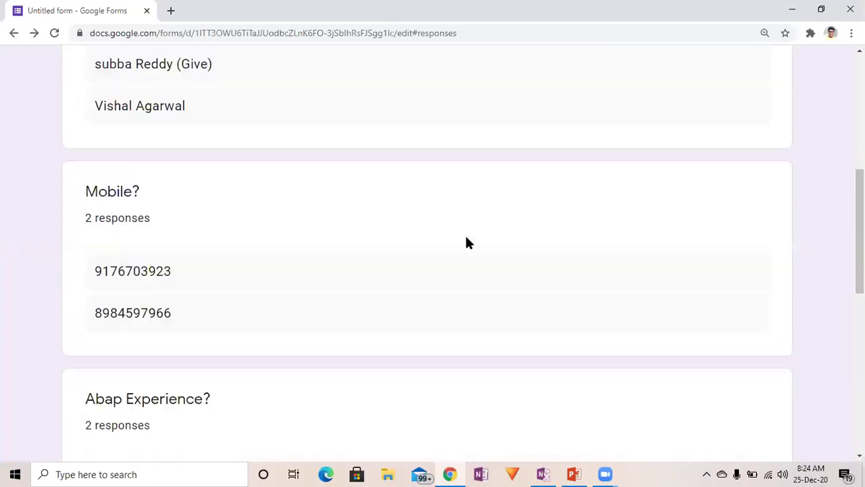
scroll(466, 242, up, 15)
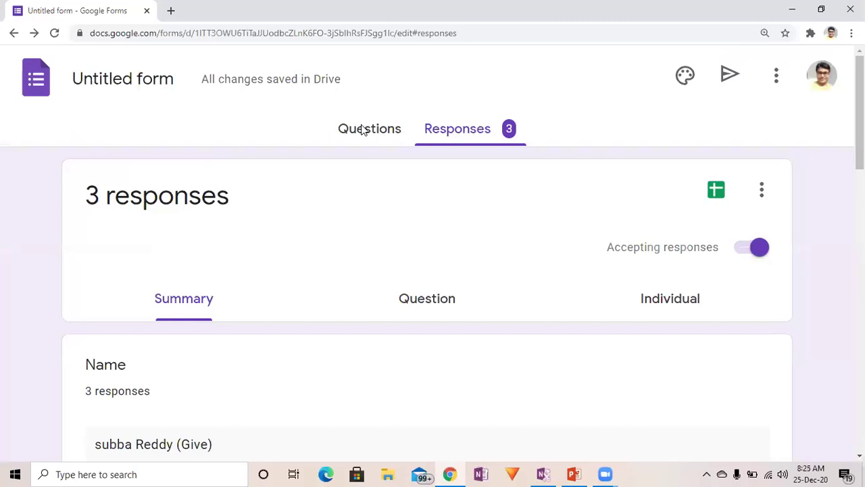
click(371, 138)
click(466, 137)
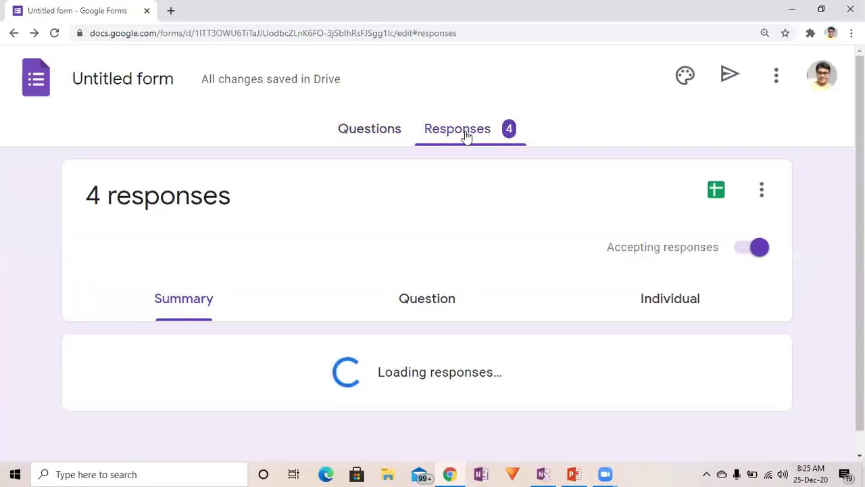
scroll(466, 139, down, 3)
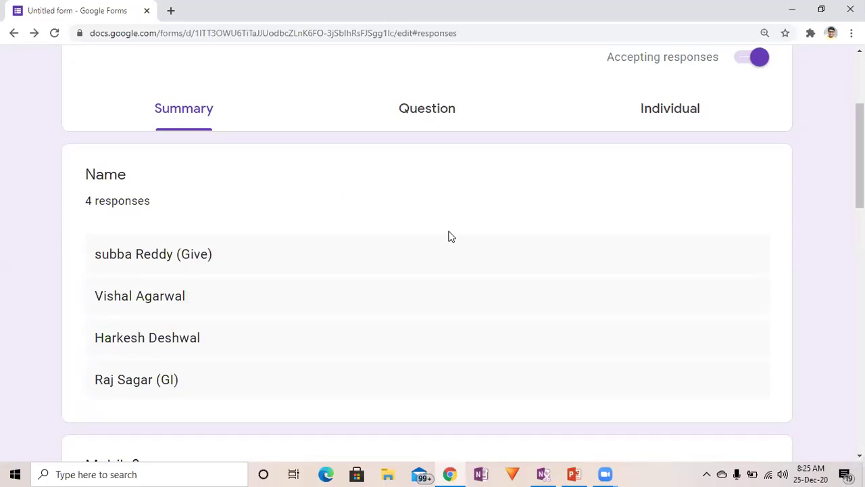
scroll(451, 237, up, 3)
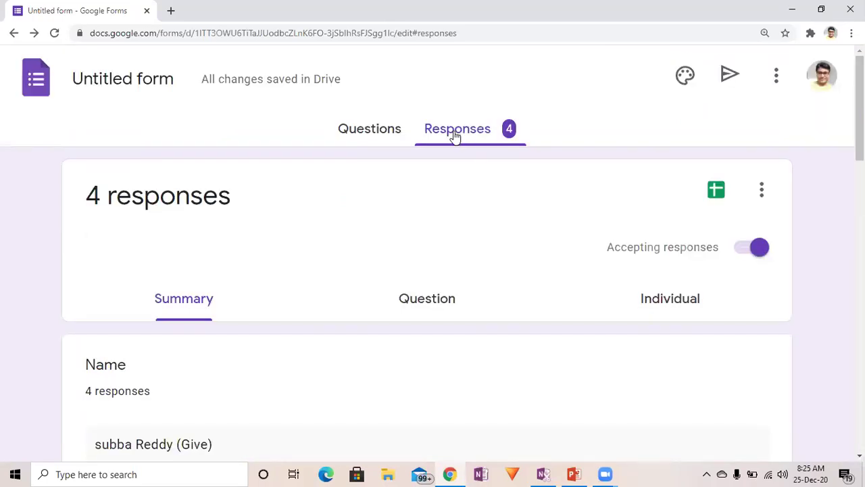
Create a new spreadsheet named "Untitled form (Responses)" as the form's response destination.
click(717, 192)
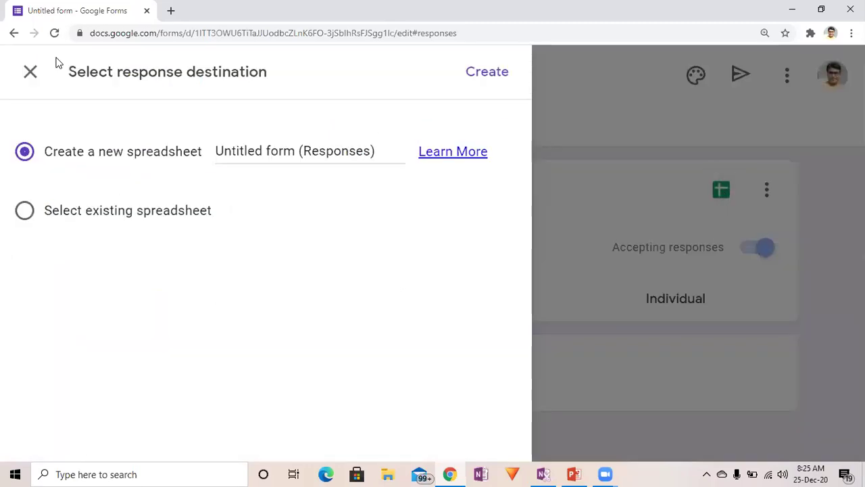
click(503, 74)
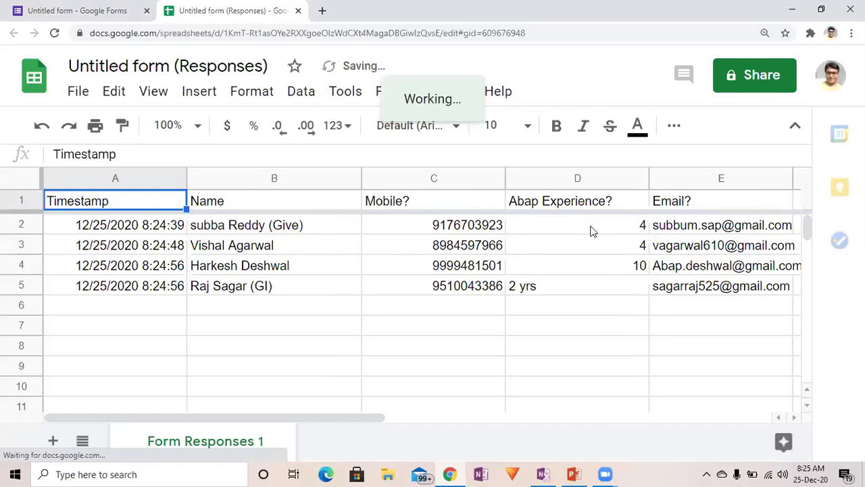
click(637, 229)
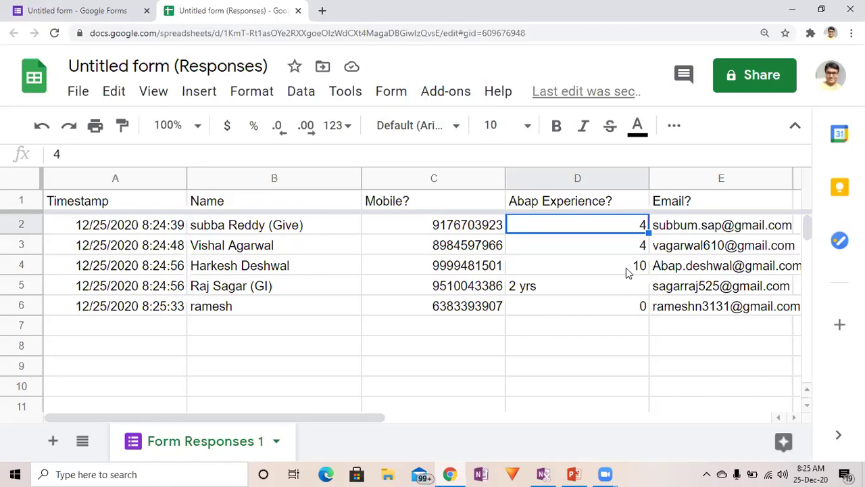
key(Down)
key(Up)
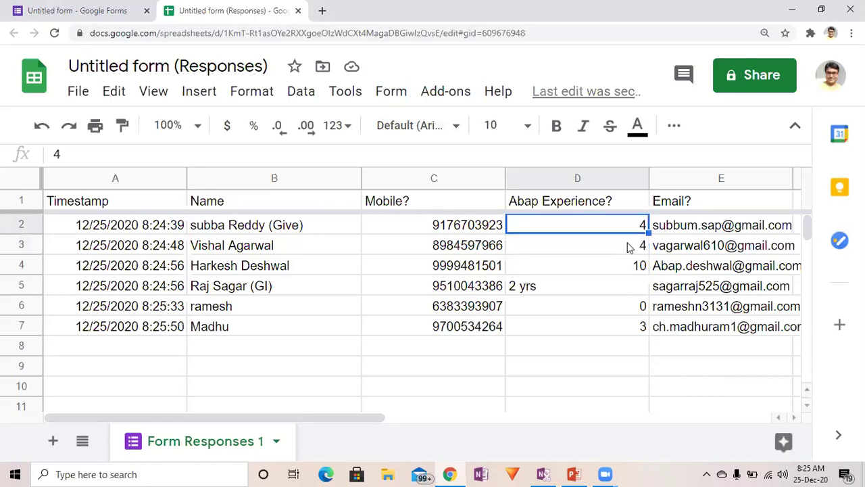
key(Down)
key(Up)
Remove the bracketed suffix "(Give)" from the participant's name in cell B2.
key(Left)
key(Left)
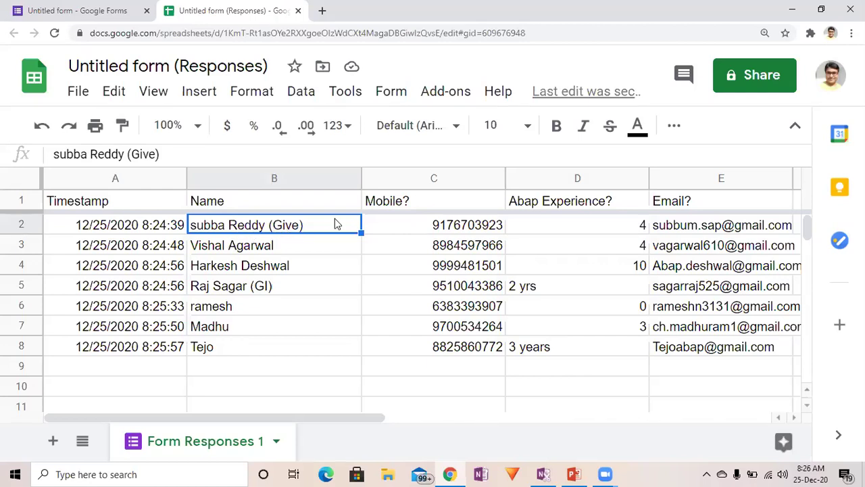
double_click(301, 225)
key(BackSpace)
key(BackSpace)
key(BackSpace)
key(BackSpace)
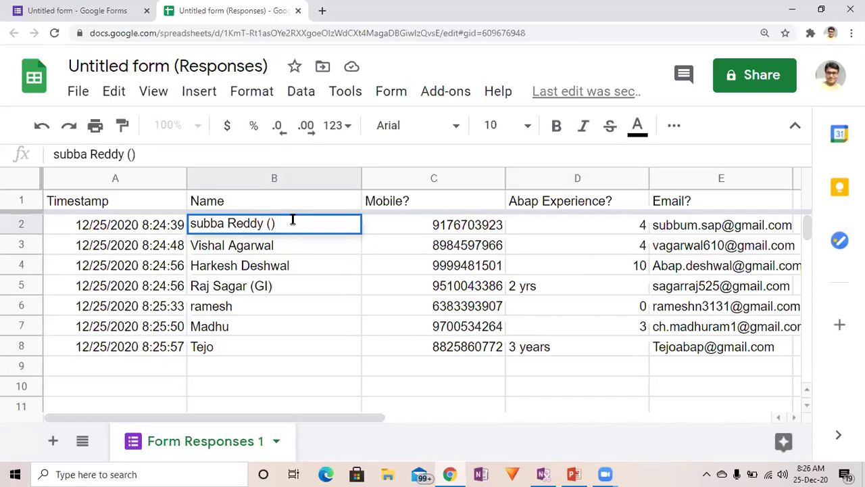
key(BackSpace)
key(BackSpace)
click(292, 286)
Make the participant's name in cell B2 bold.
click(283, 225)
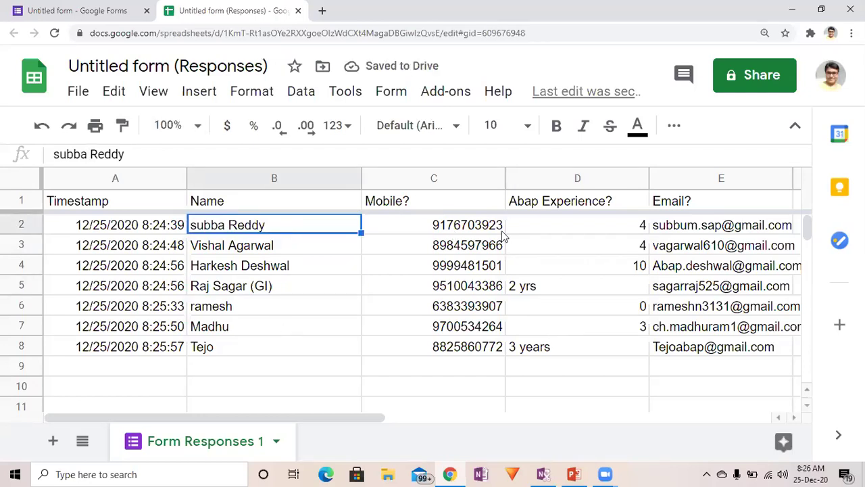
key(Right)
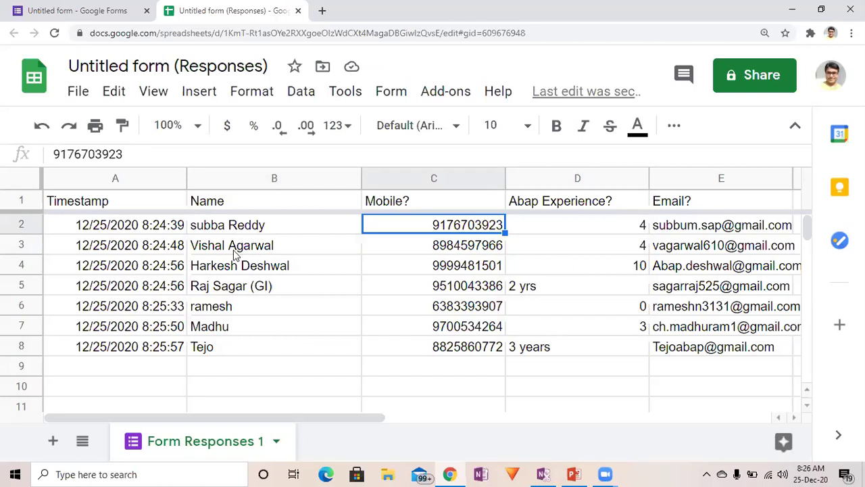
click(237, 251)
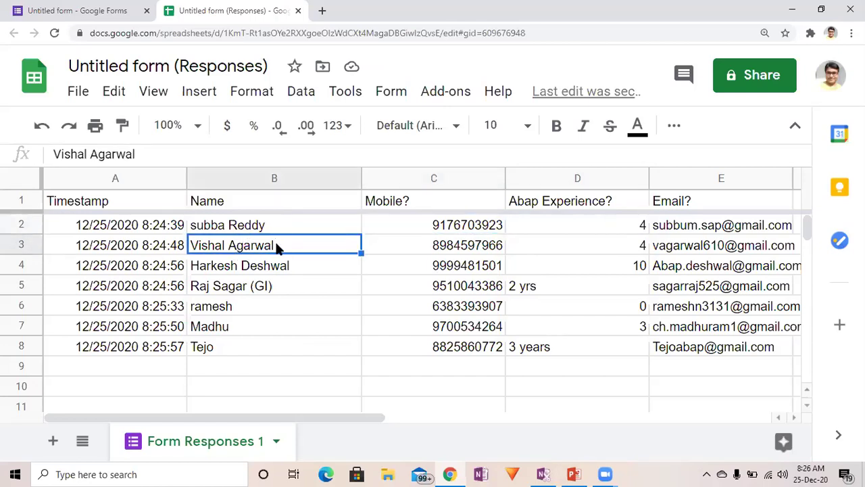
click(233, 229)
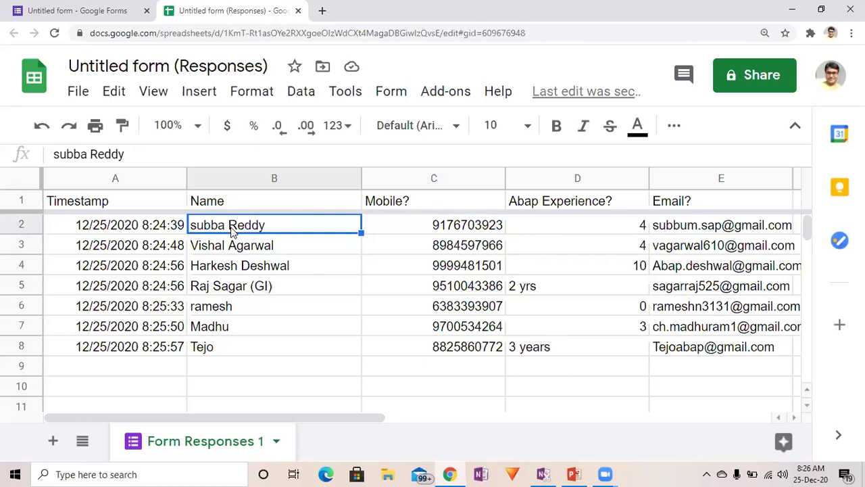
key(ctrl+b)
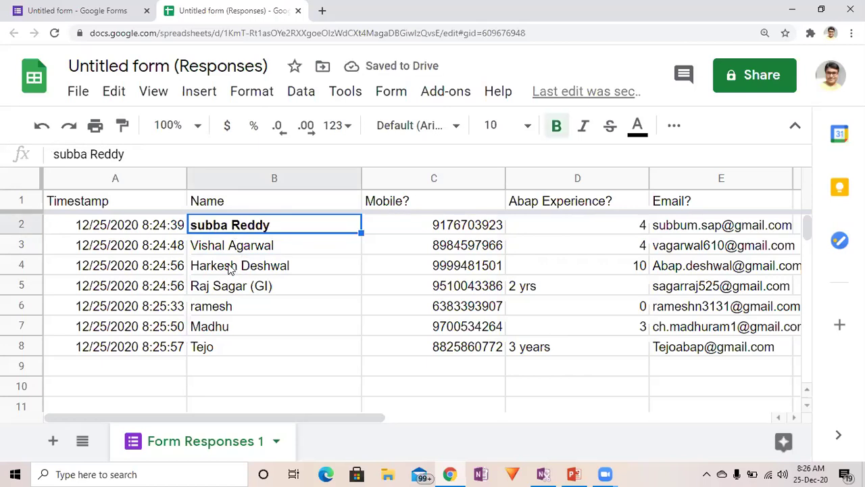
Append a hyphen and the paired participant's first name to the name in cell B4, and widen column B.
click(230, 269)
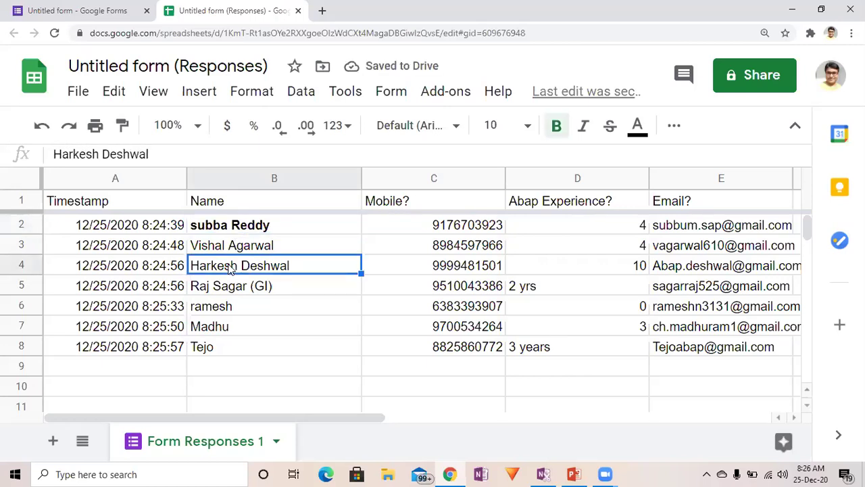
double_click(300, 265)
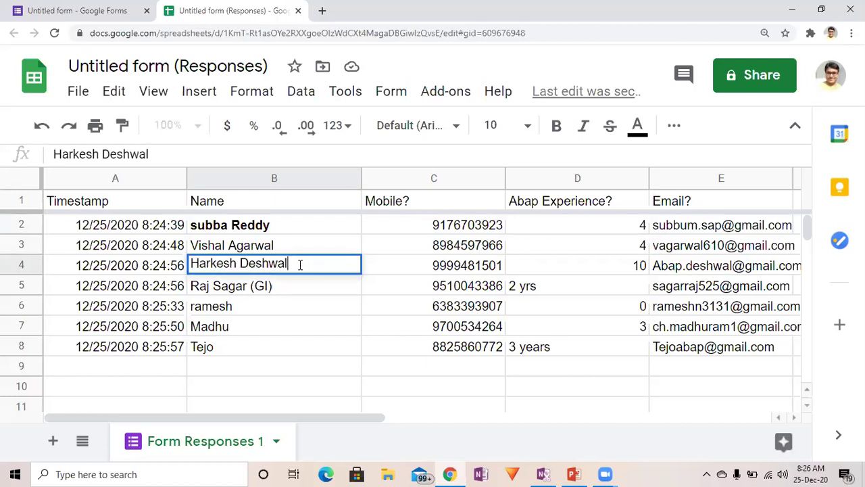
text(Subha)
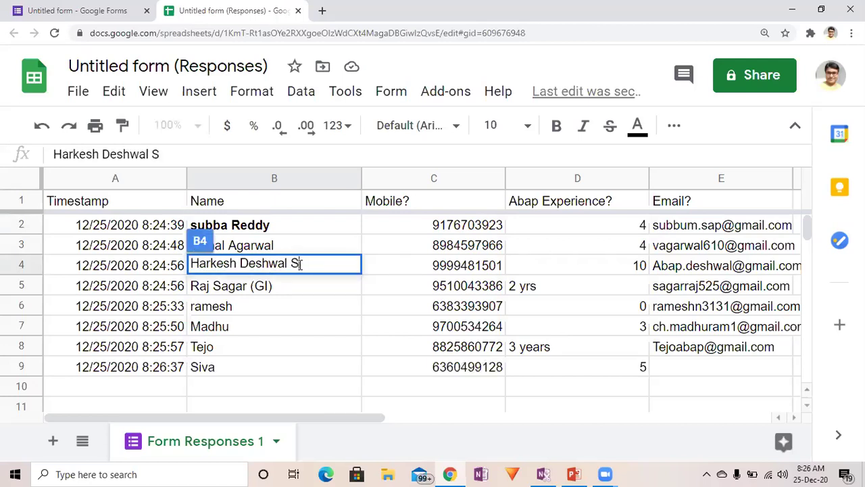
click(292, 264)
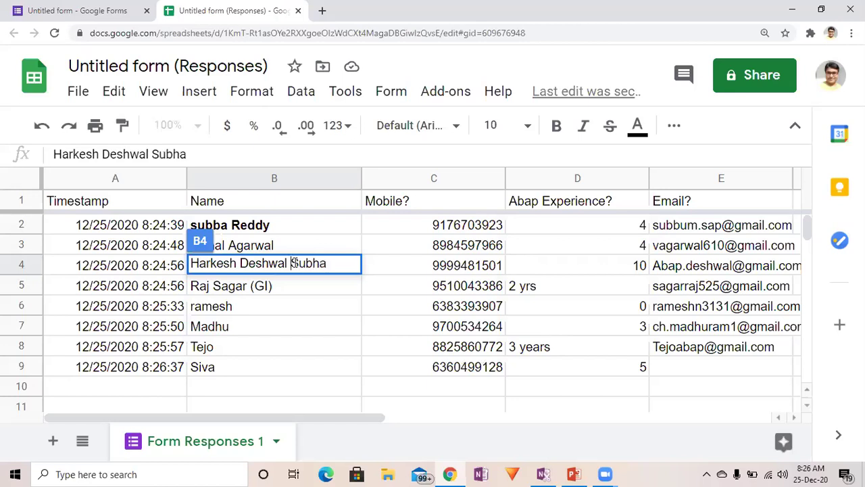
text(-)
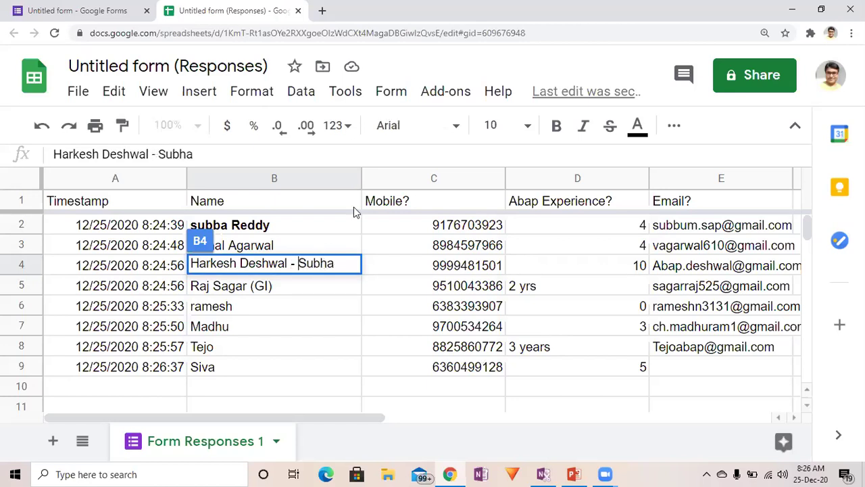
drag(376, 177, 411, 177)
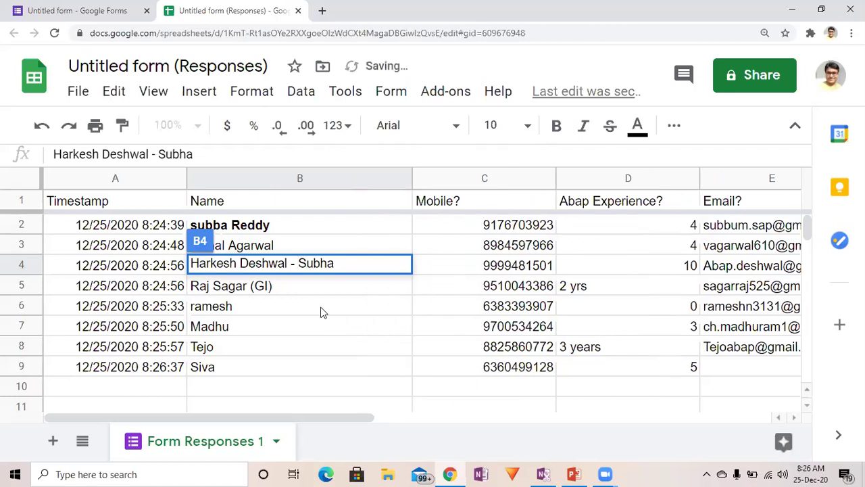
click(303, 298)
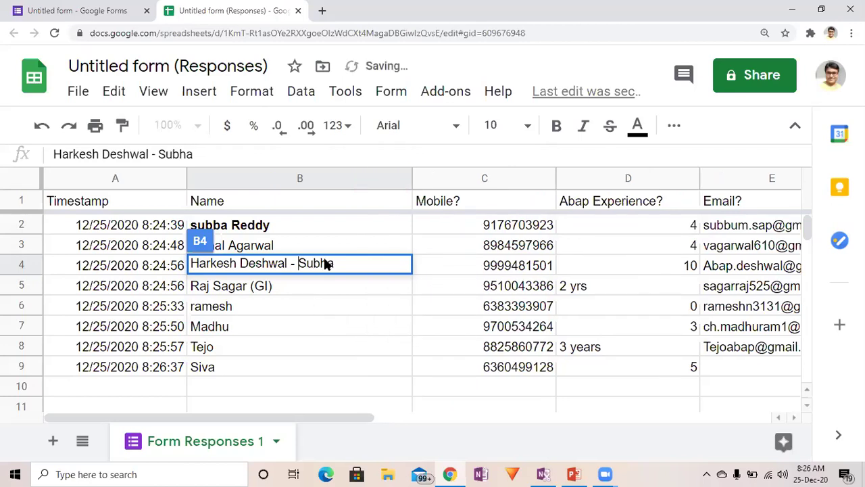
Make the paired names in cell B4 and the mobile number in cell C2 bold.
click(292, 270)
key(ctrl+b)
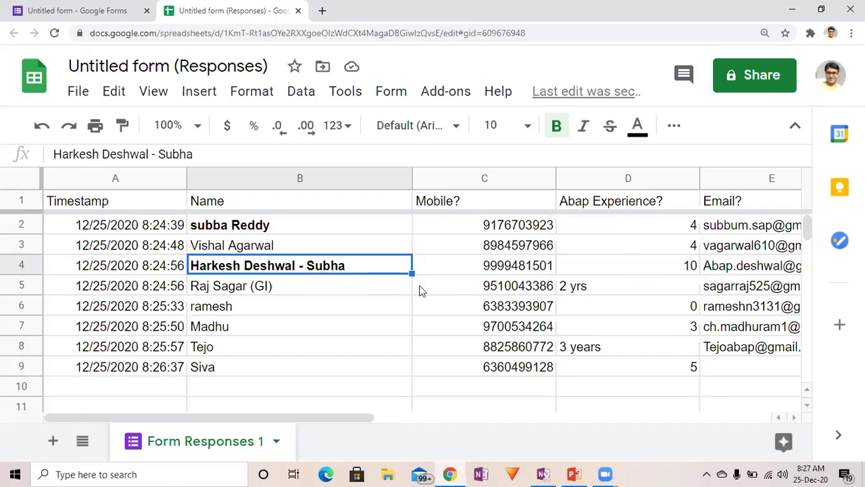
click(518, 230)
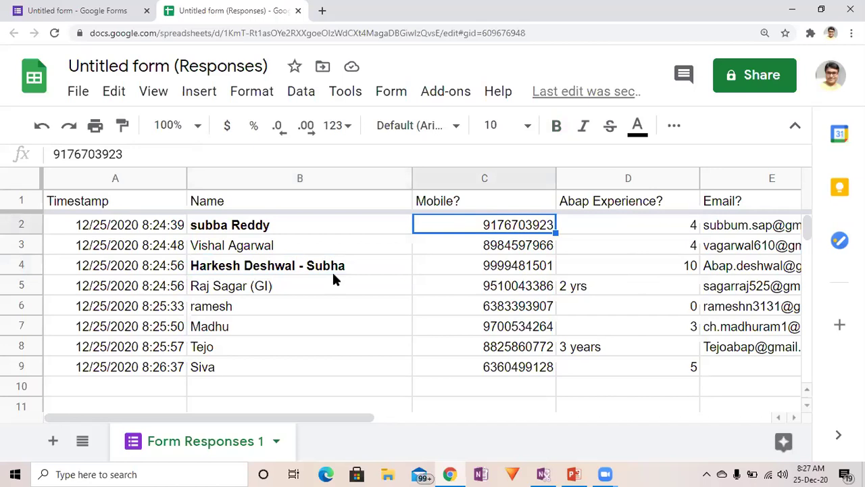
key(ctrl+b)
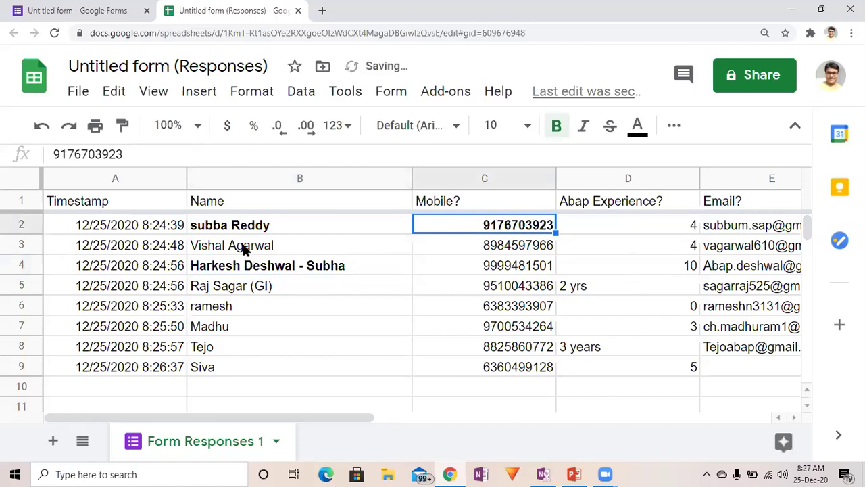
Append a hyphen and the paired participant's first name to the name in cell B3.
click(245, 249)
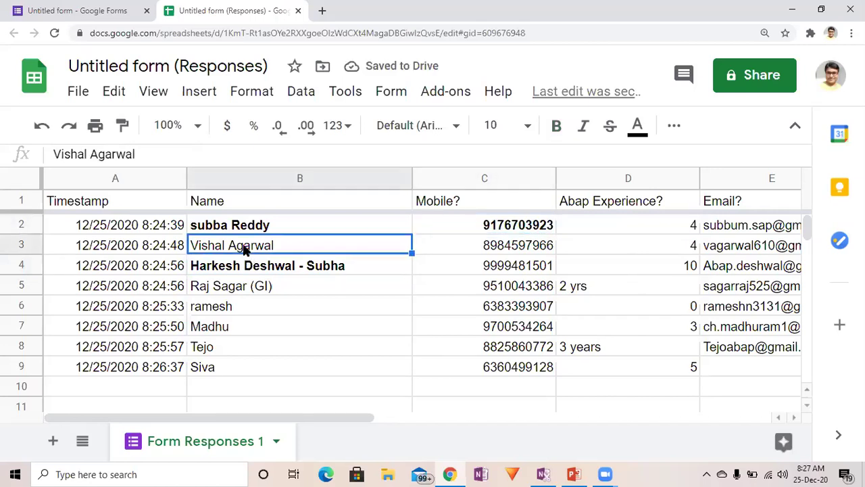
double_click(278, 246)
text(-)
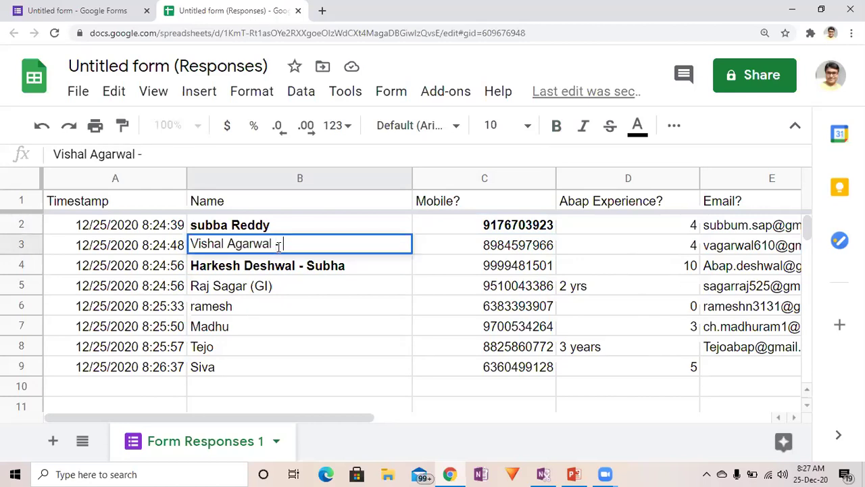
text( Ramesh)
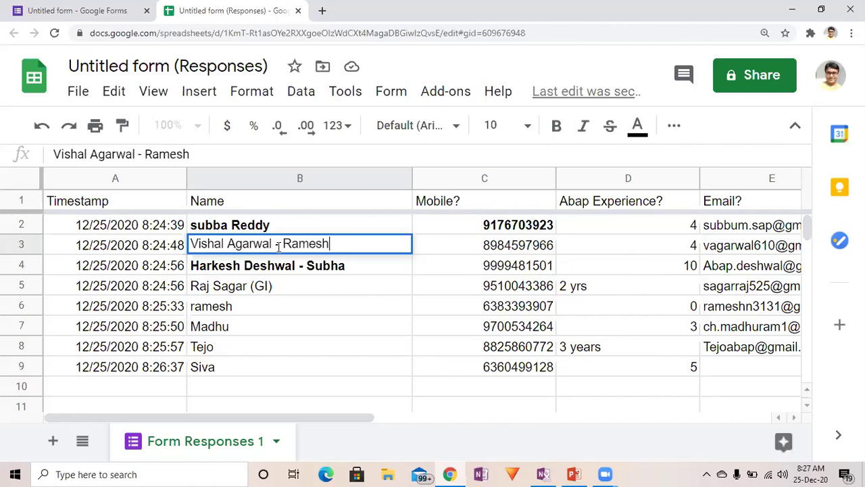
key(Return)
Make the participant names in cells B6 and B3 bold.
click(211, 312)
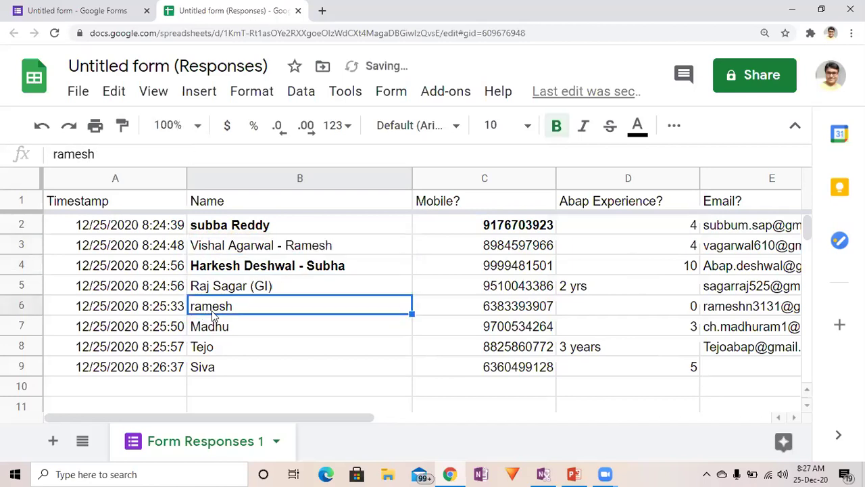
key(ctrl+b)
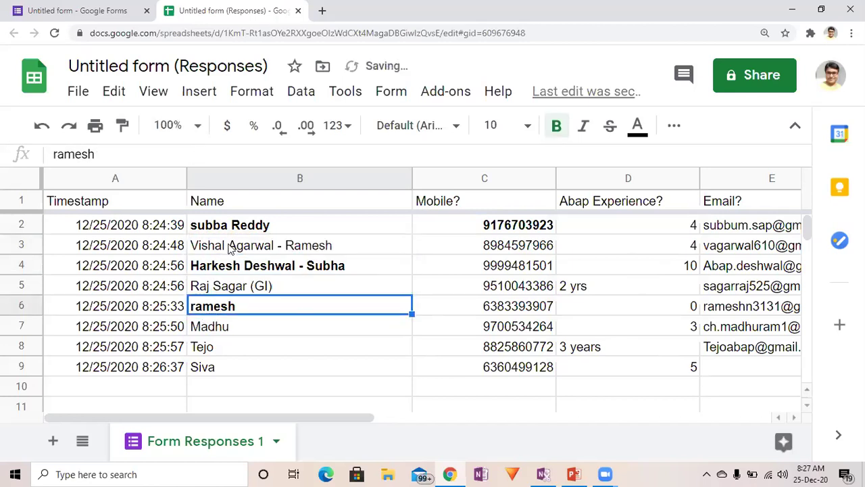
click(230, 247)
key(ctrl+b)
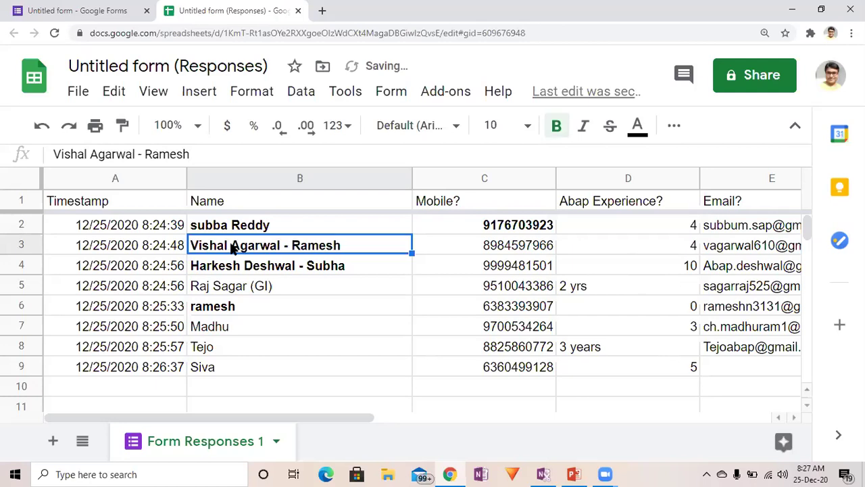
Make the mobile number in cell C6 bold.
click(212, 313)
click(506, 305)
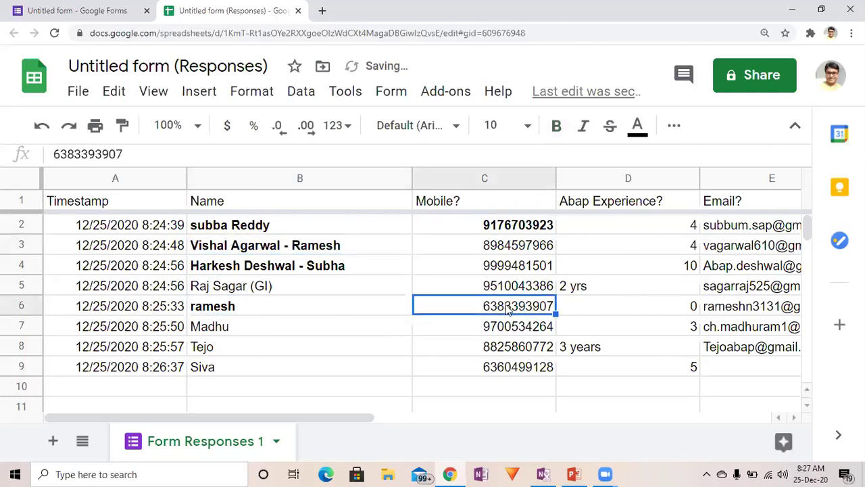
key(ctrl+b)
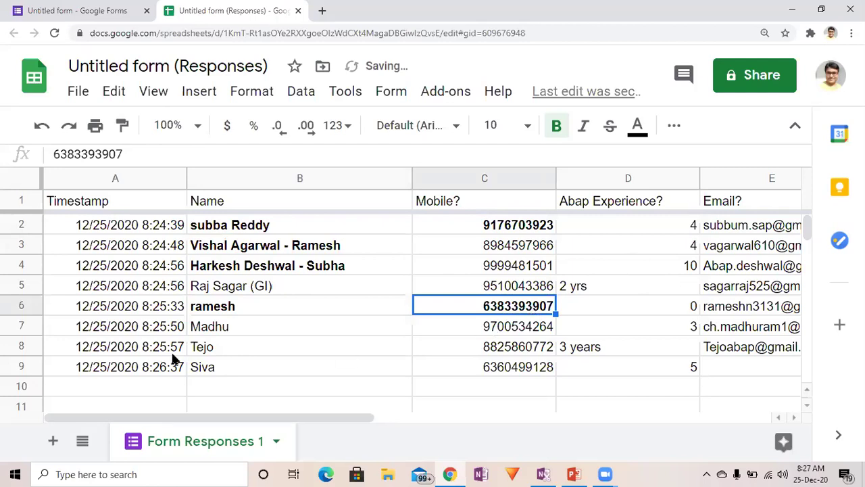
Make the participant names in cells B7 and B5 bold.
click(221, 333)
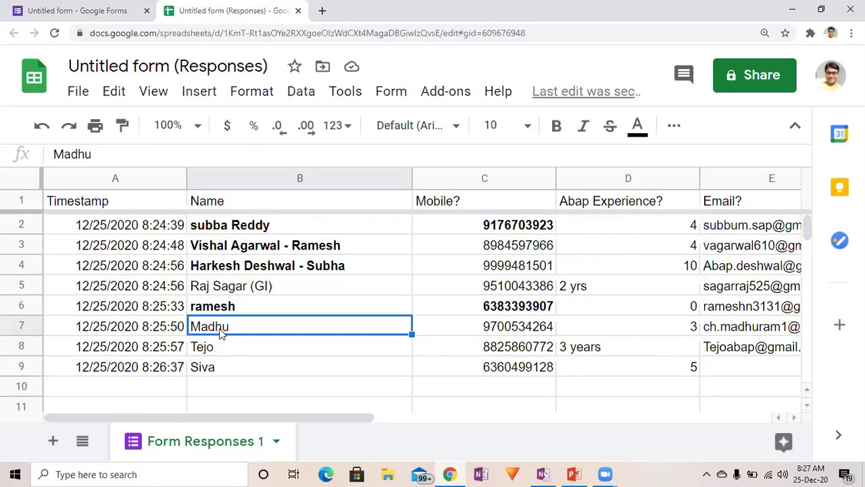
click(233, 291)
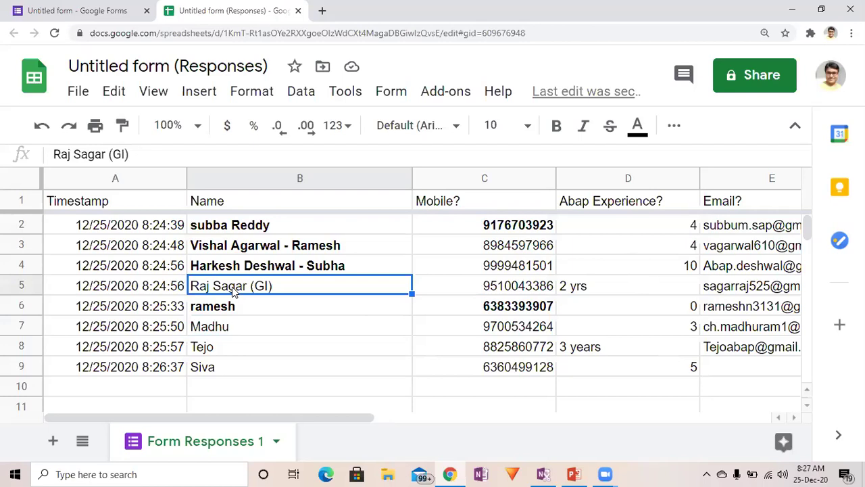
click(217, 331)
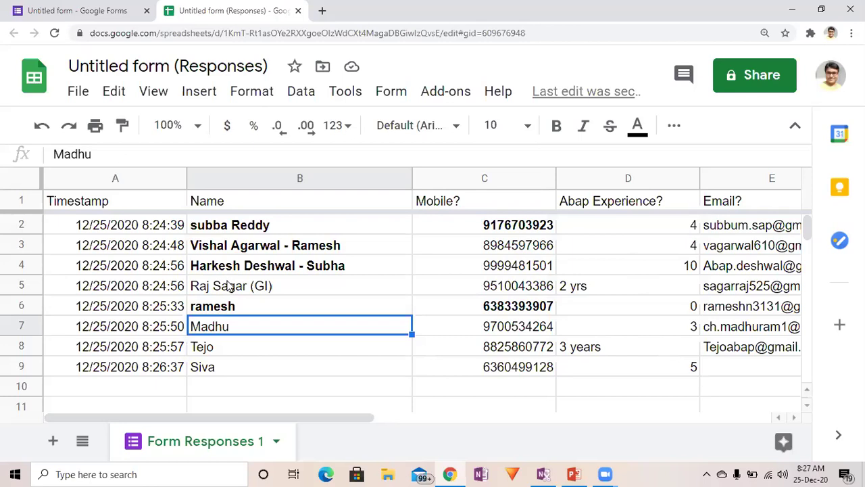
click(229, 287)
click(221, 330)
key(ctrl+b)
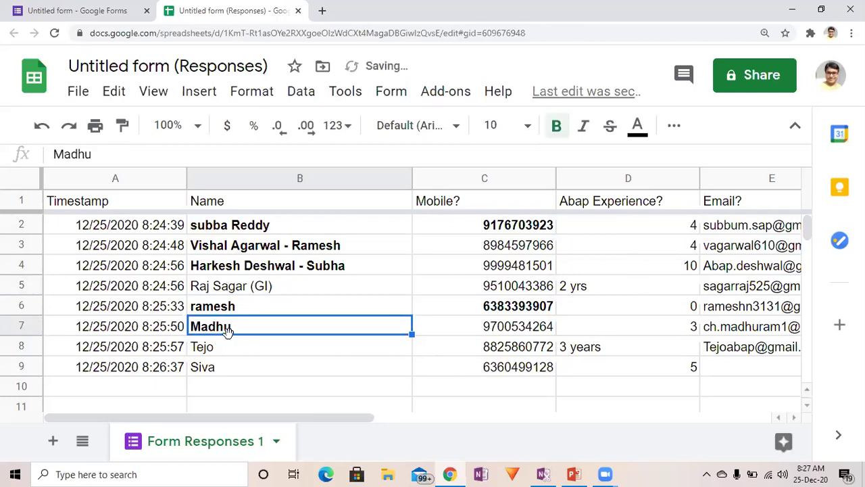
click(232, 290)
click(492, 291)
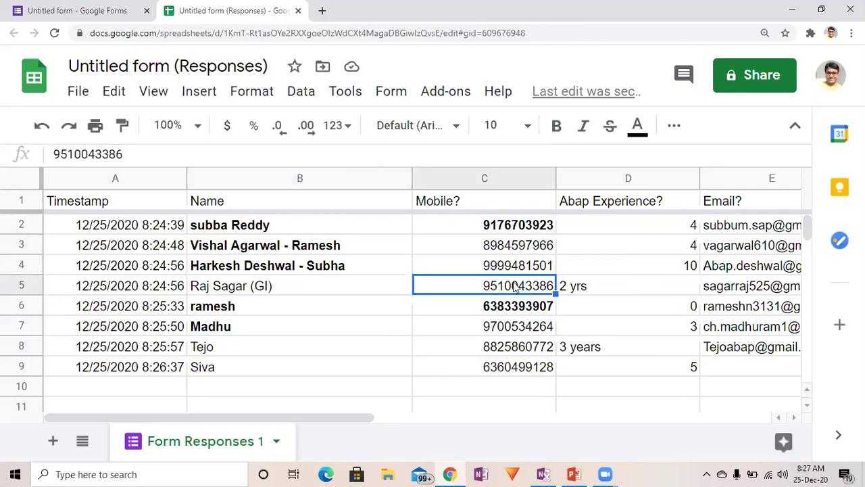
click(227, 294)
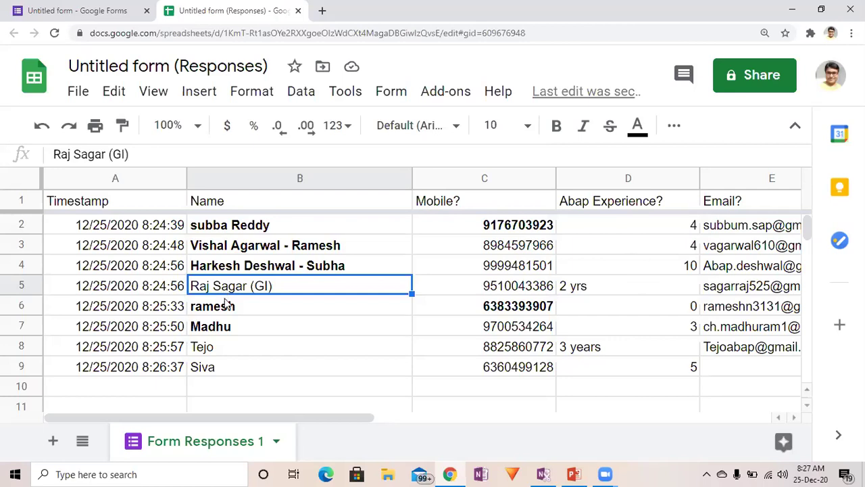
key(ctrl+b)
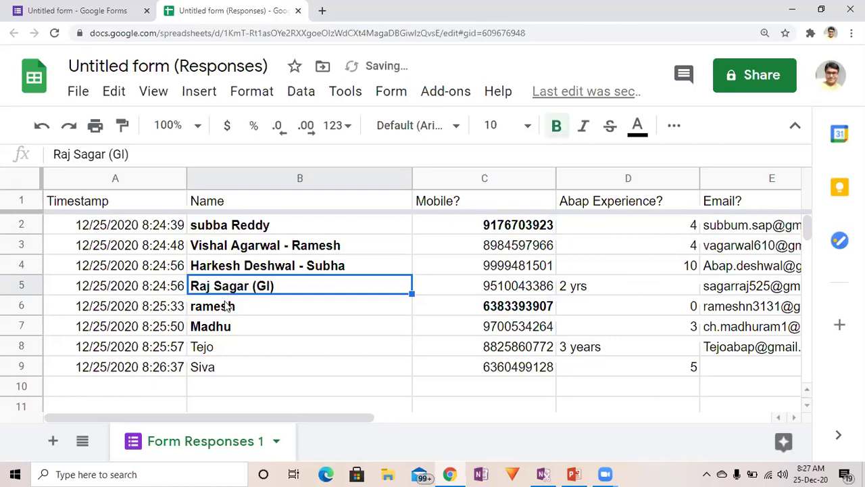
Append a hyphen and the paired participant's first name to the name in cell B9, and make the mobile number in cell C8 bold.
click(214, 374)
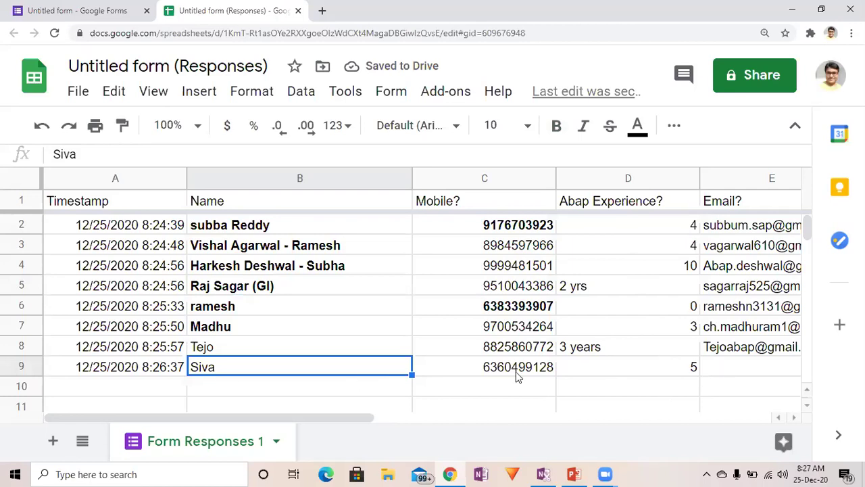
click(233, 351)
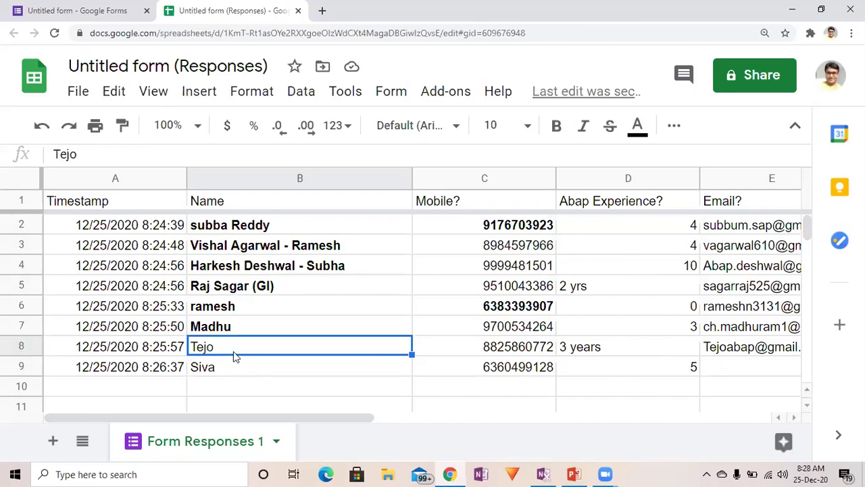
double_click(216, 348)
drag(215, 347, 175, 345)
click(234, 370)
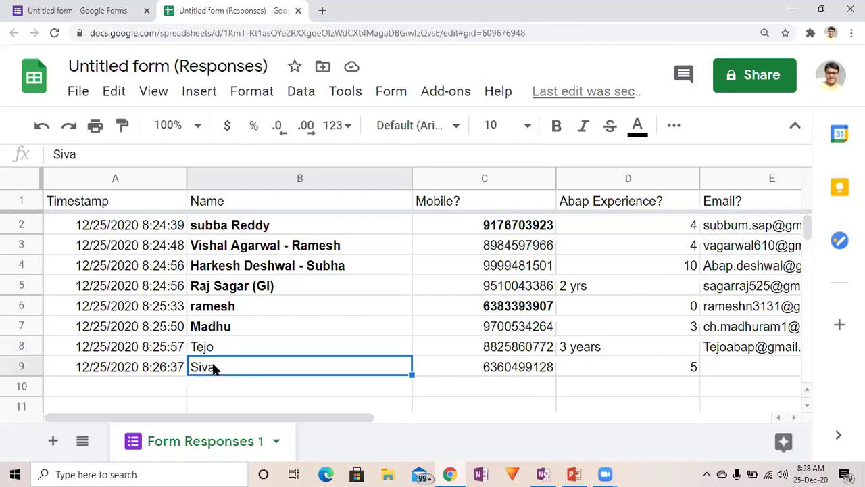
double_click(213, 367)
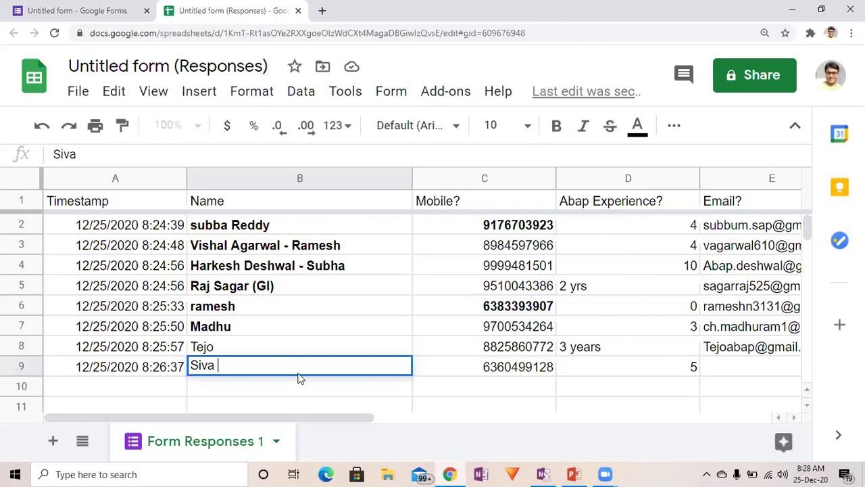
text(Tejo)
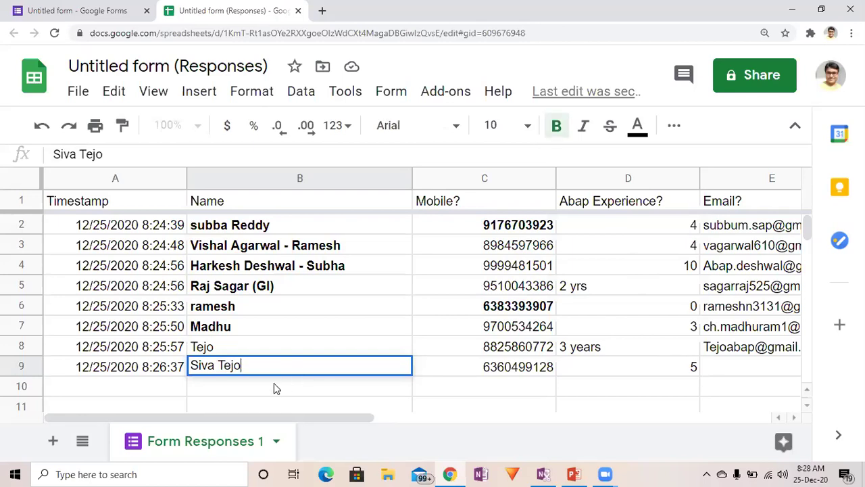
click(221, 369)
text(-)
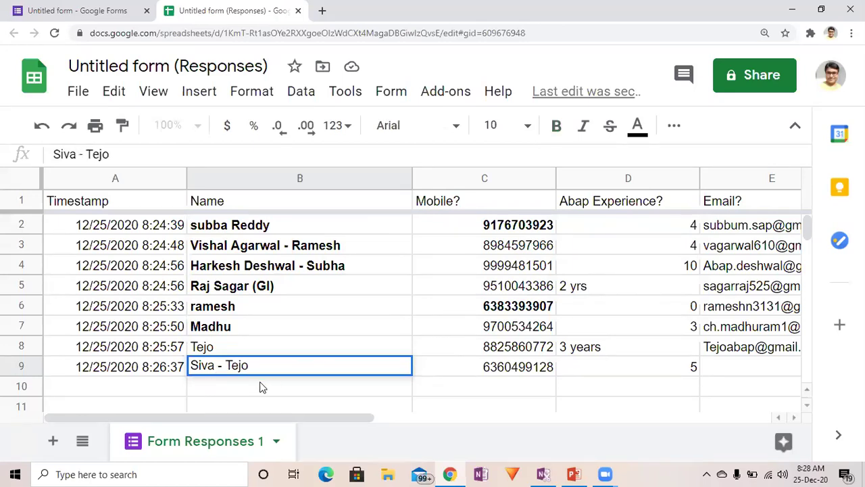
click(506, 347)
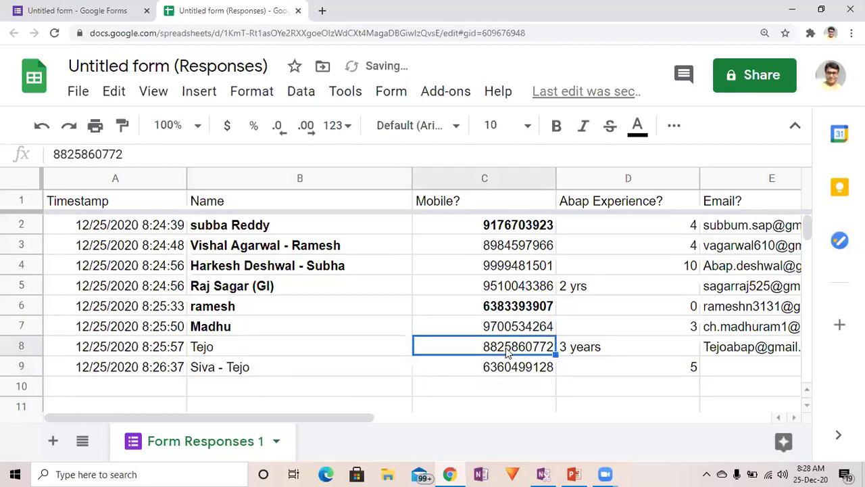
key(ctrl+b)
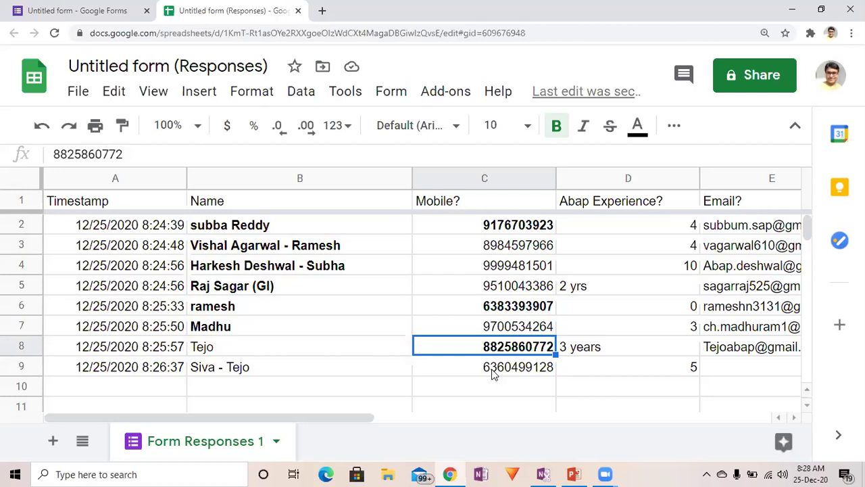
Switch to the Interview Q A presentation in PowerPoint and view slide 110 comparing At selection screen with At selection screen output.
click(573, 473)
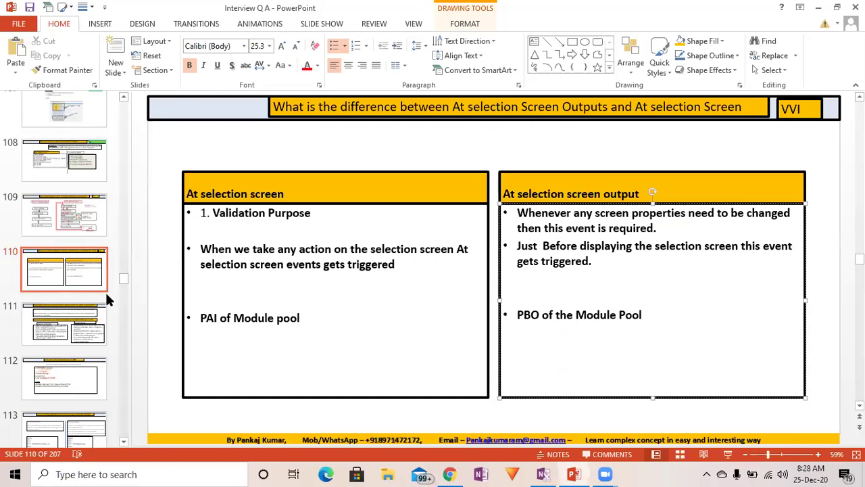
click(59, 292)
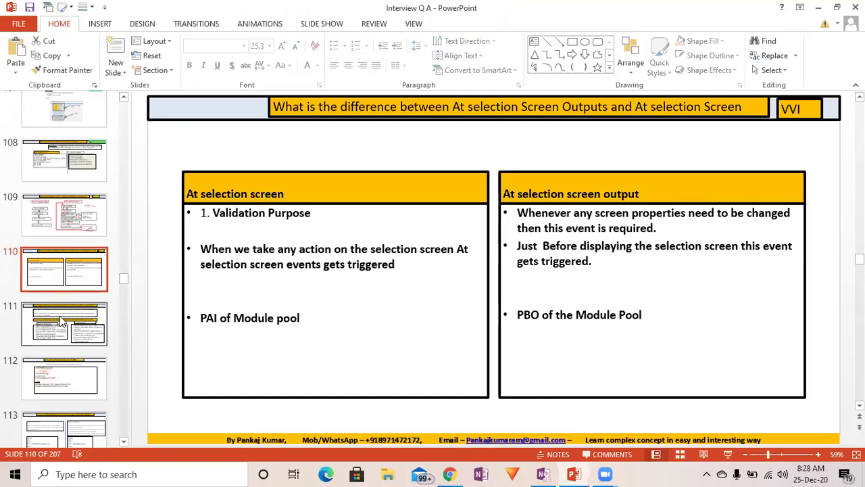
click(330, 265)
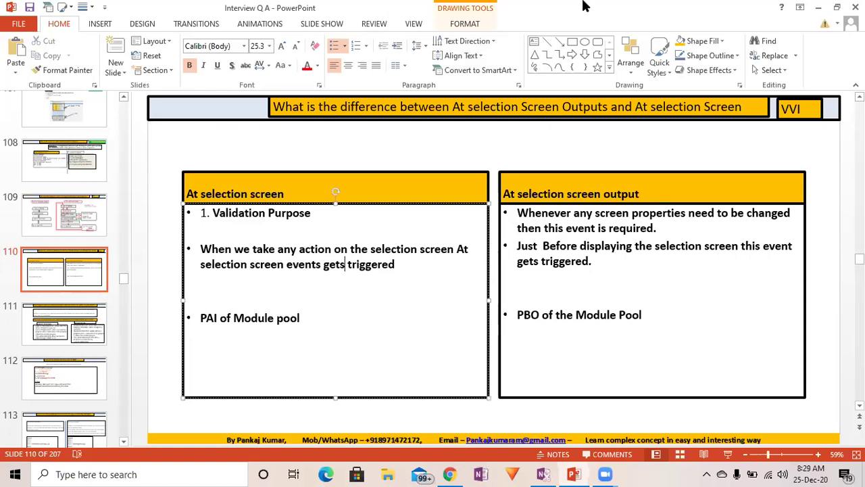
click(575, 473)
Back in the responses spreadsheet, make the paired names in cell B9 and the participant name in cell B8 bold.
click(270, 285)
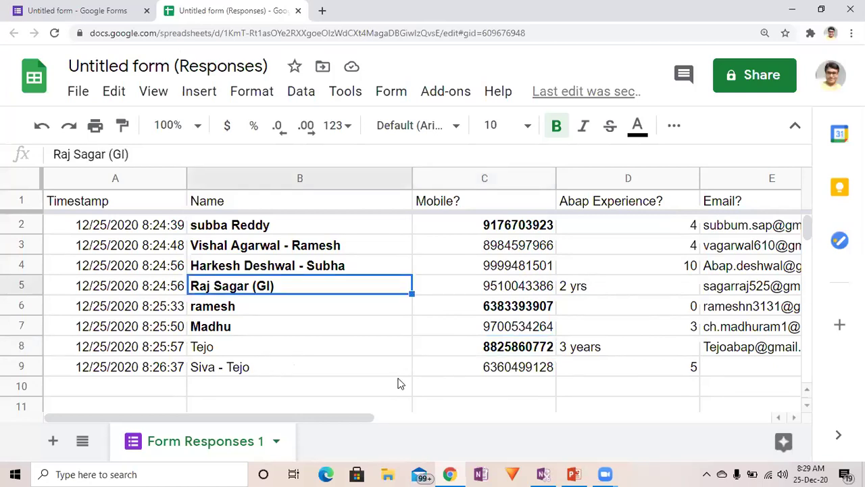
click(527, 367)
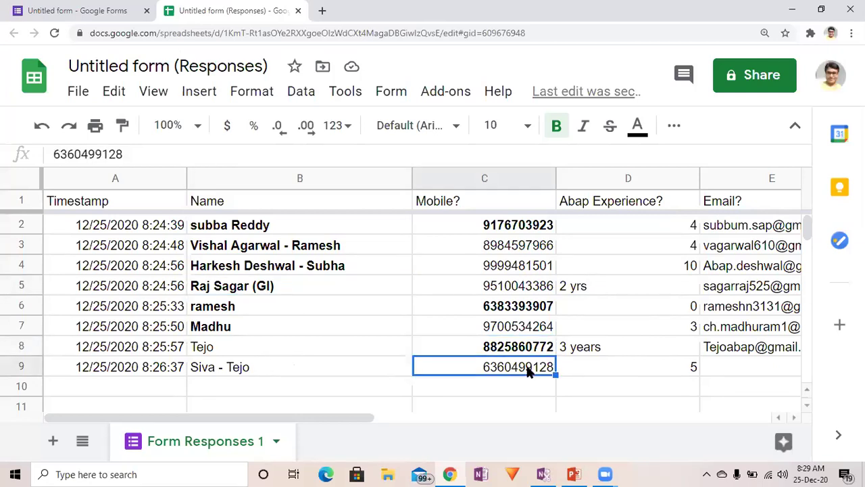
click(240, 376)
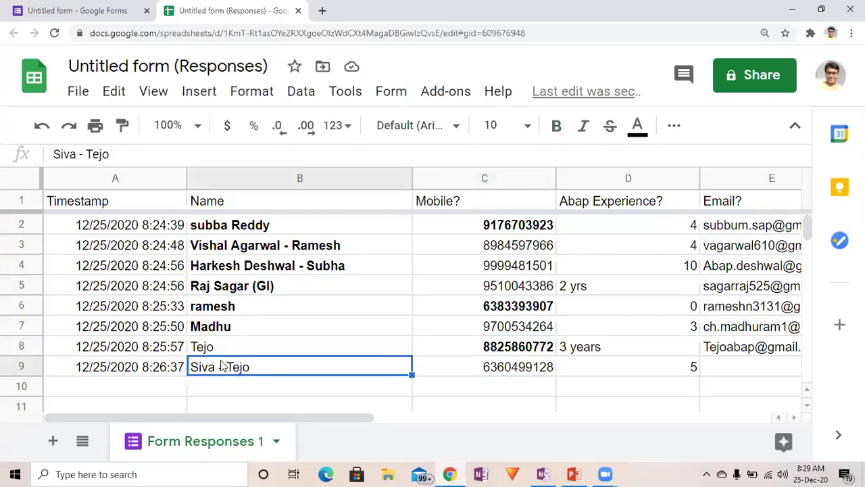
key(ctrl+b)
click(217, 353)
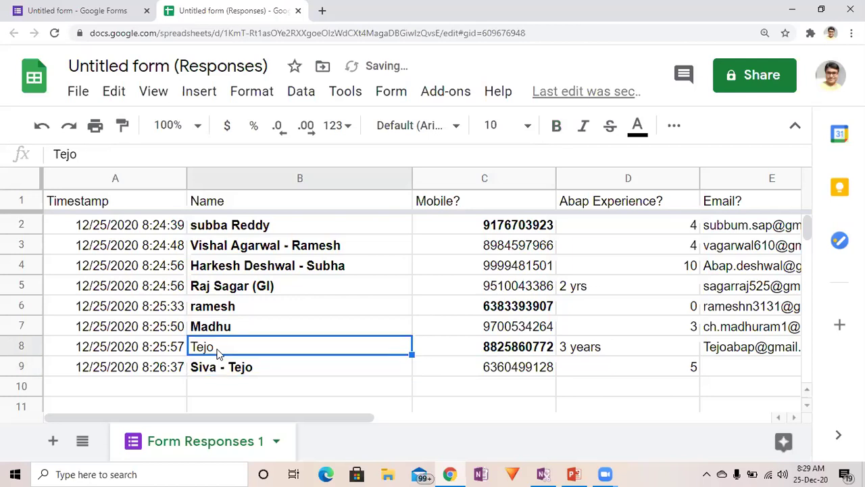
key(ctrl+b)
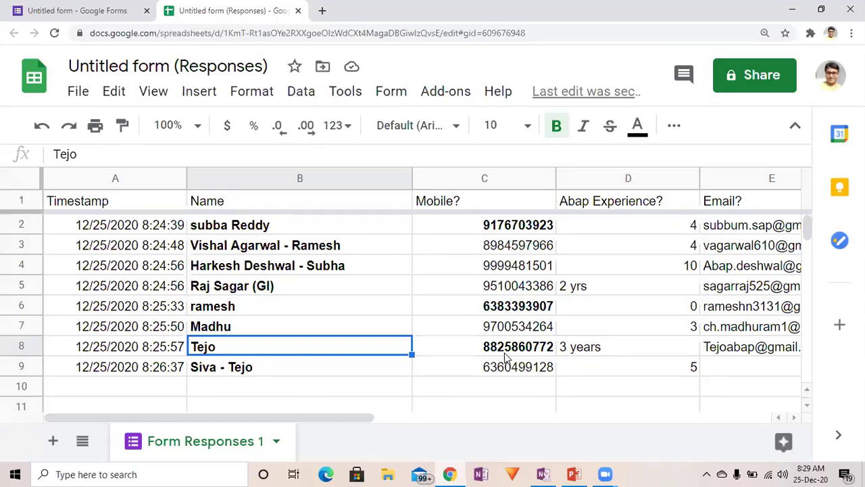
click(327, 473)
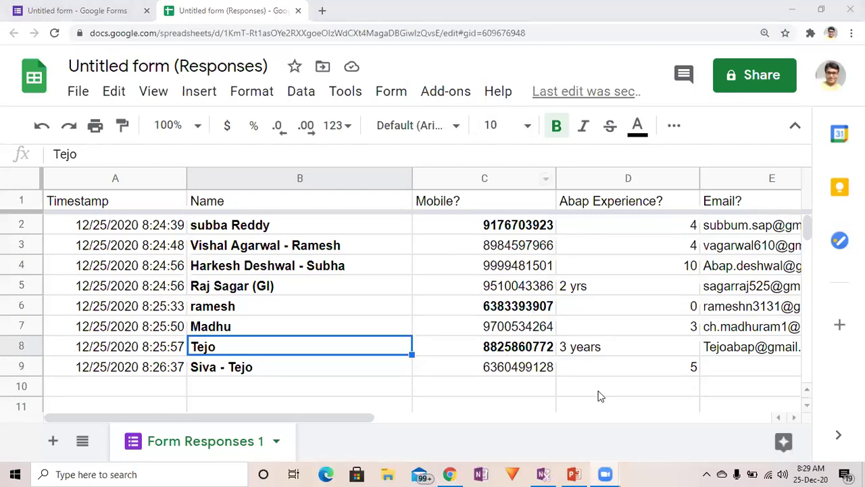
key(Right)
key(Up)
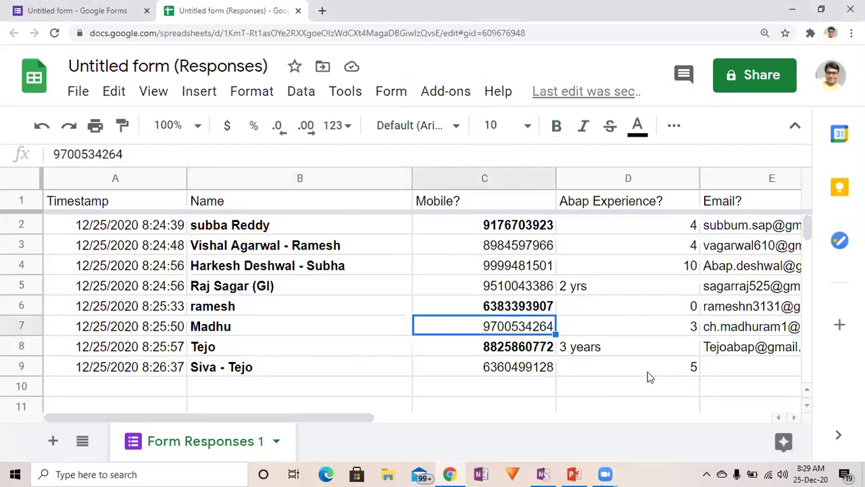